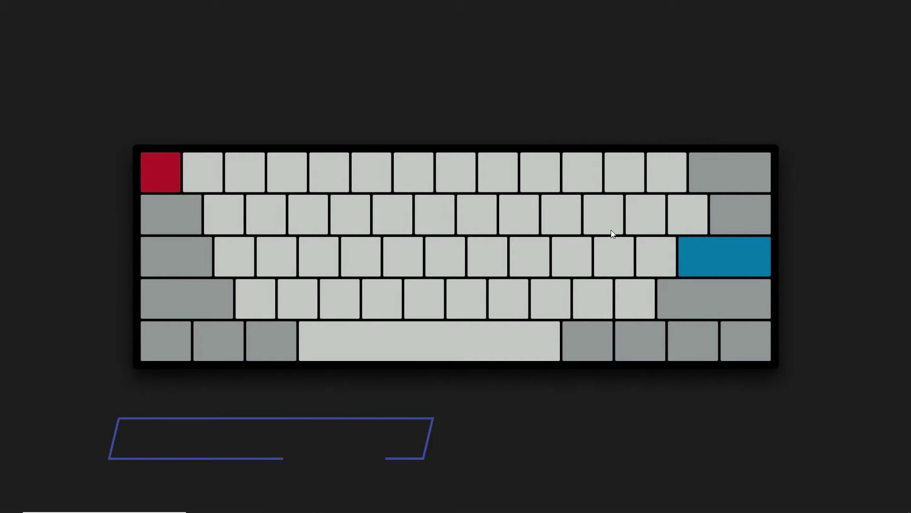
Alt+Tab through the open windows, past Filmora9, and land on the Brave window
key(alt+Tab)
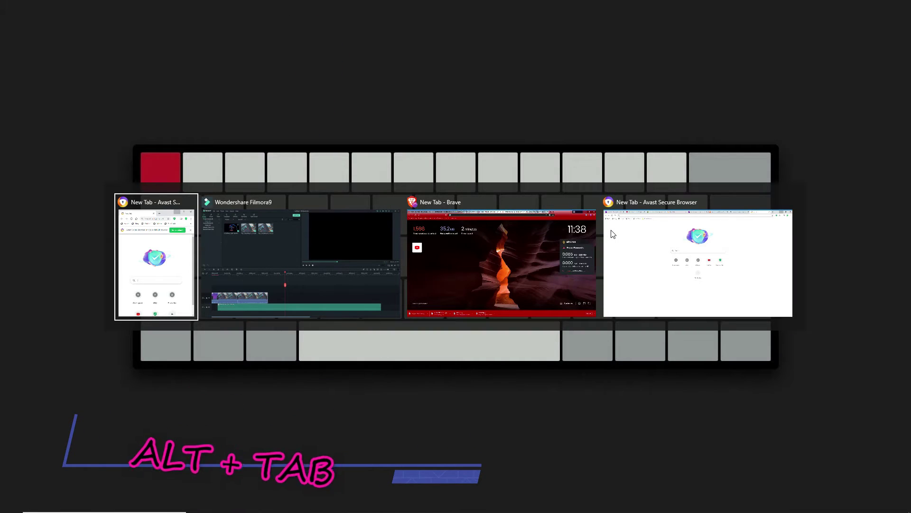
key(alt+Tab)
key(alt+Tab)
key(alt+Tab)
key(alt+Tab)
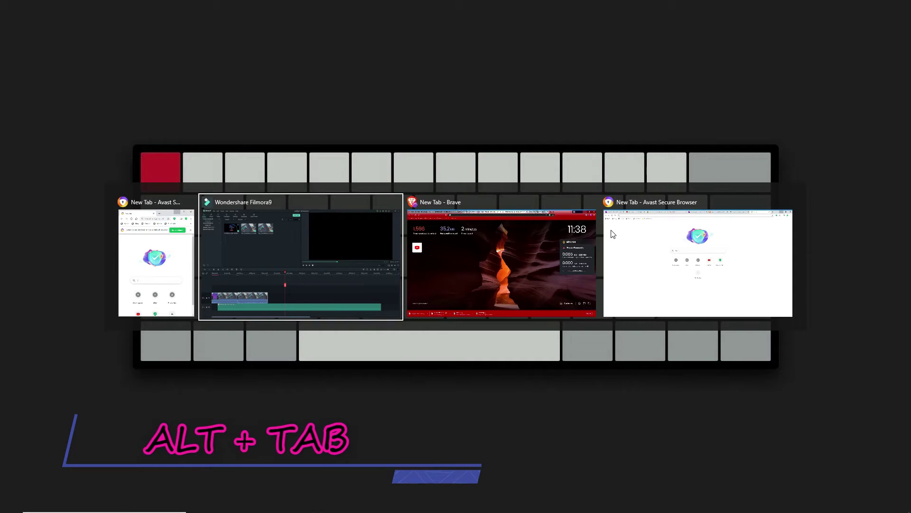
key(alt+Tab)
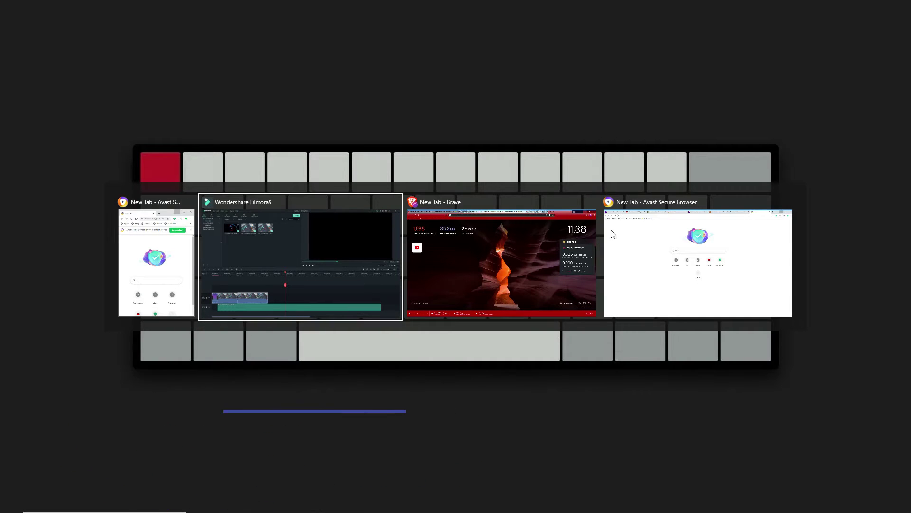
key(alt+Tab)
key(alt+Tab)
key(alt+Tab)
key(alt+Tab)
key(alt+Tab)
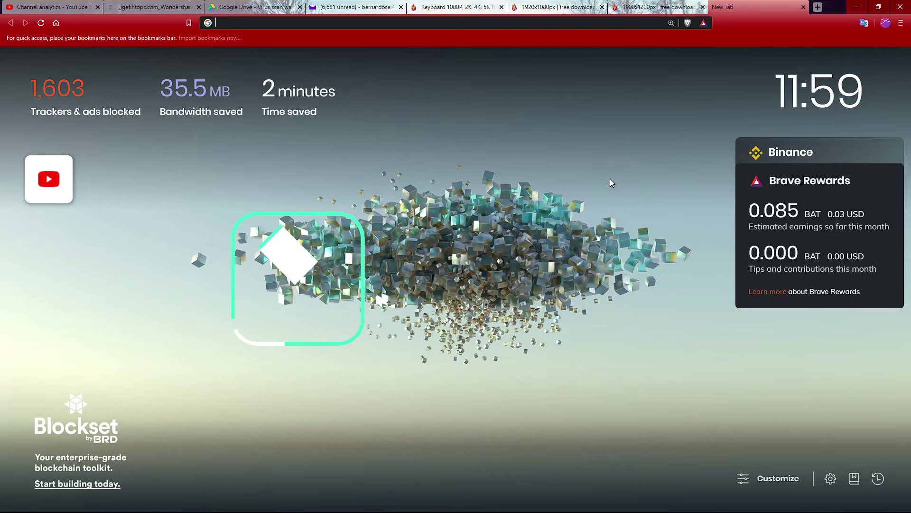
Hide all open windows to show the desktop with Windows+D
key(super+d)
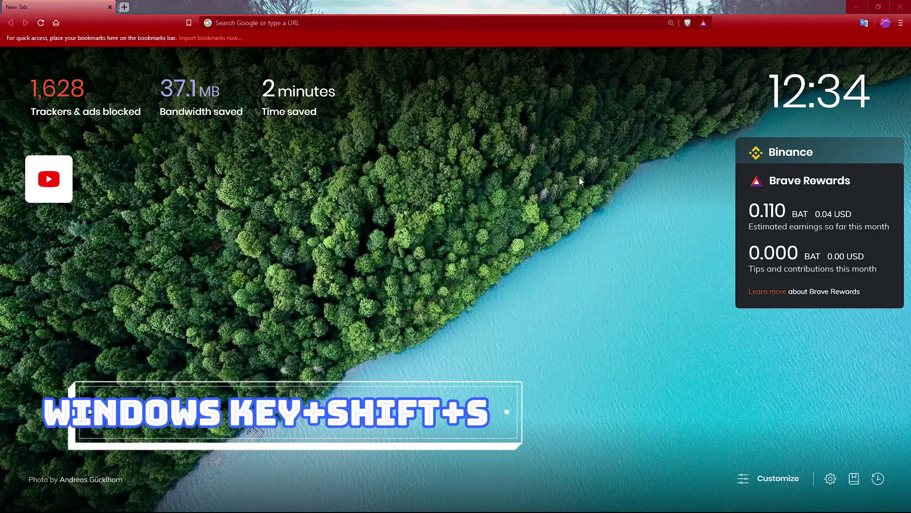
Snip a rectangular screenshot of the whole browser page with Windows+Shift+S
key(super+shift+s)
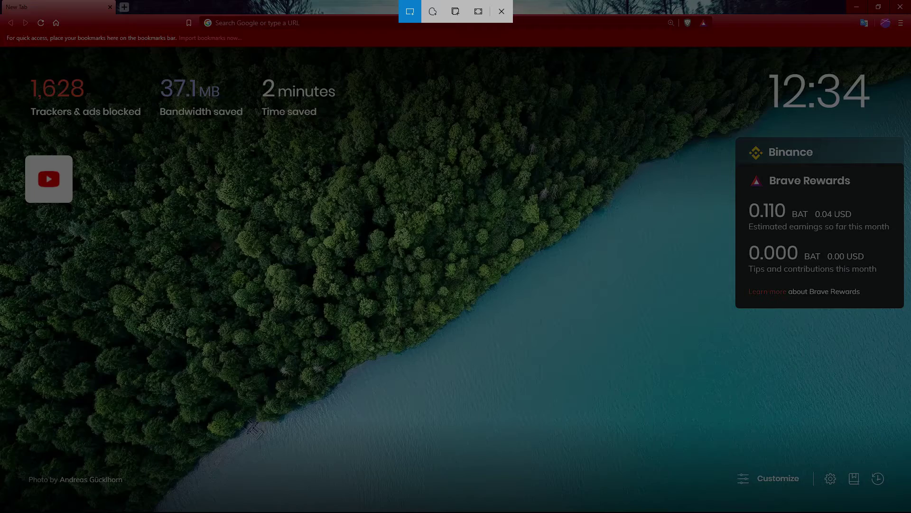
drag(41, 77, 568, 405)
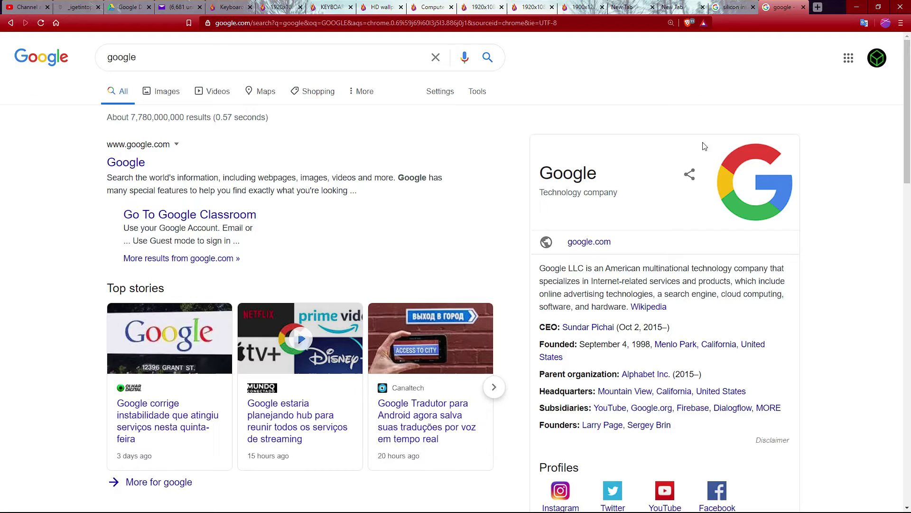
Close the Google results tab, then reopen it with Ctrl+Shift+T
click(802, 8)
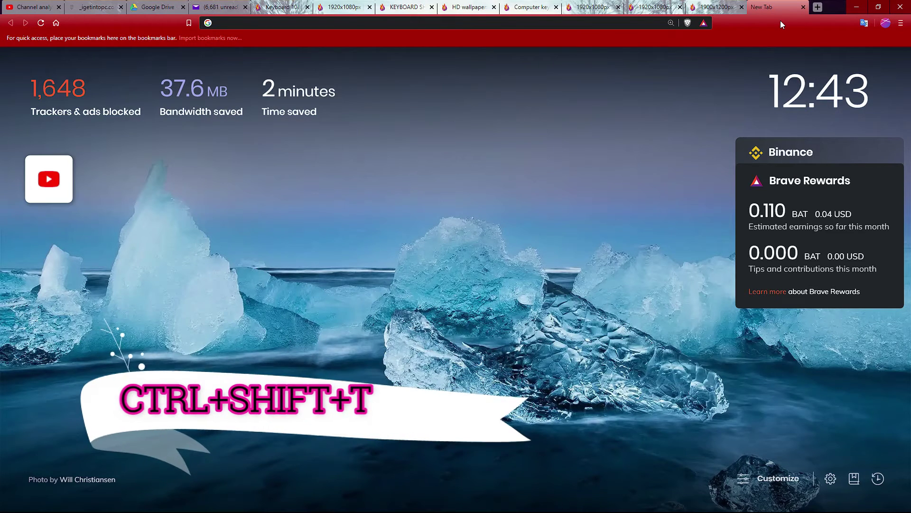
key(ctrl+shift+t)
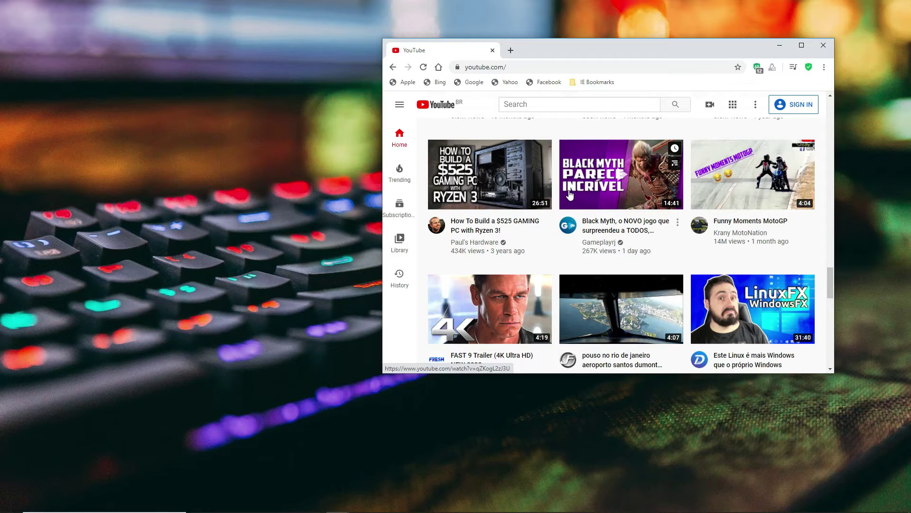
Open File Explorer and snap it left, with the YouTube browser snapped right, half each
key(super+e)
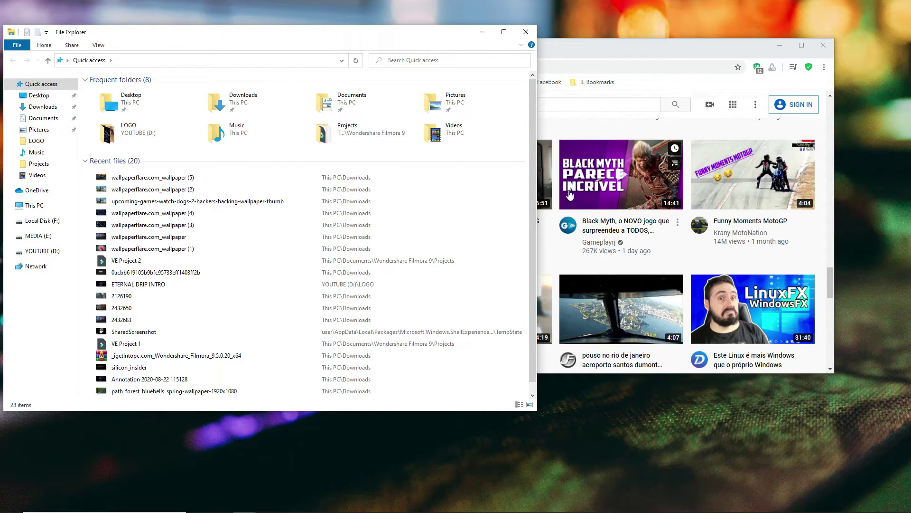
click(701, 49)
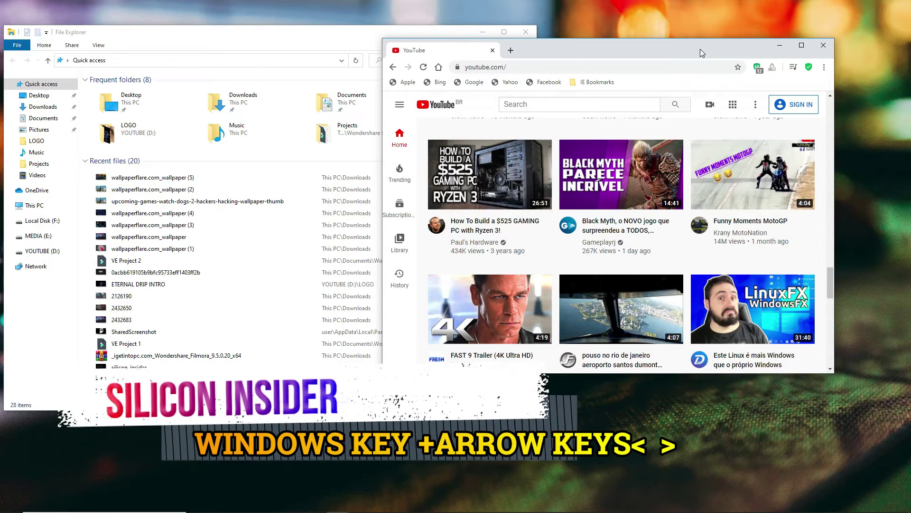
key(super+Right)
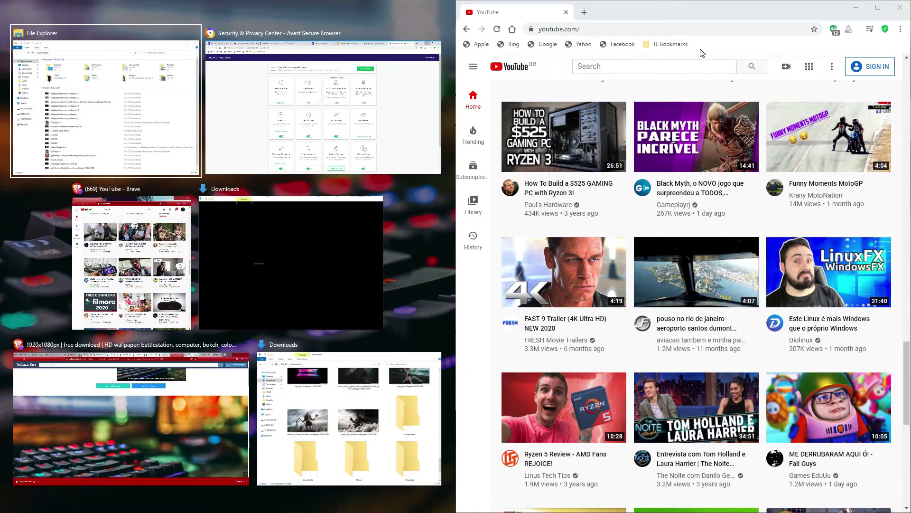
key(Return)
drag(339, 7, 340, 26)
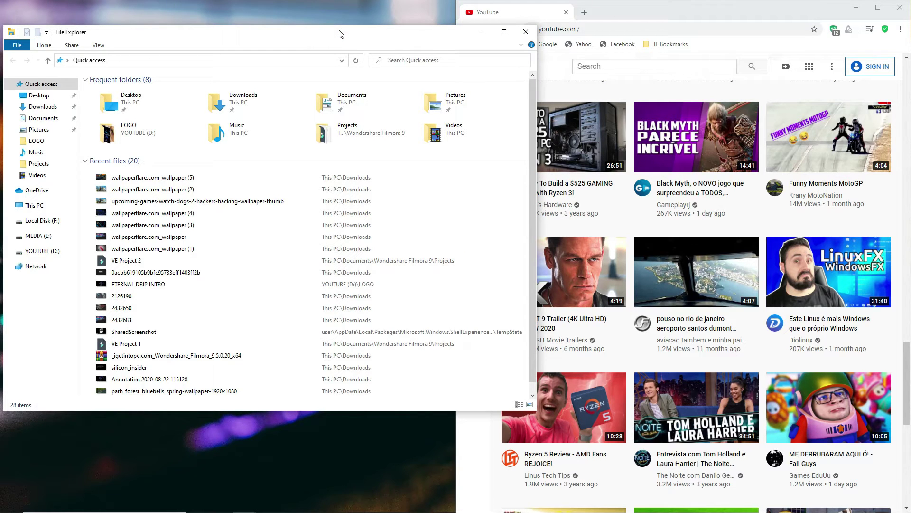
key(super+Left)
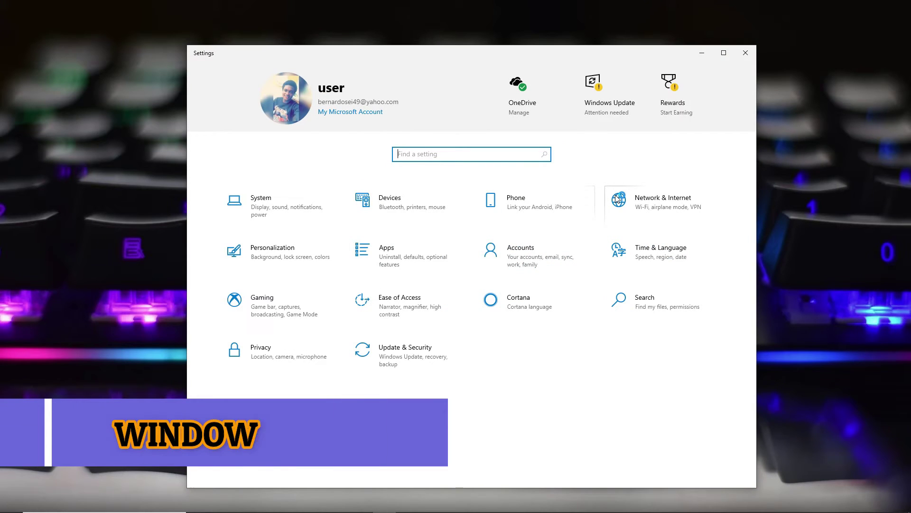
Open the Action Center notifications panel with Windows+A
key(super+a)
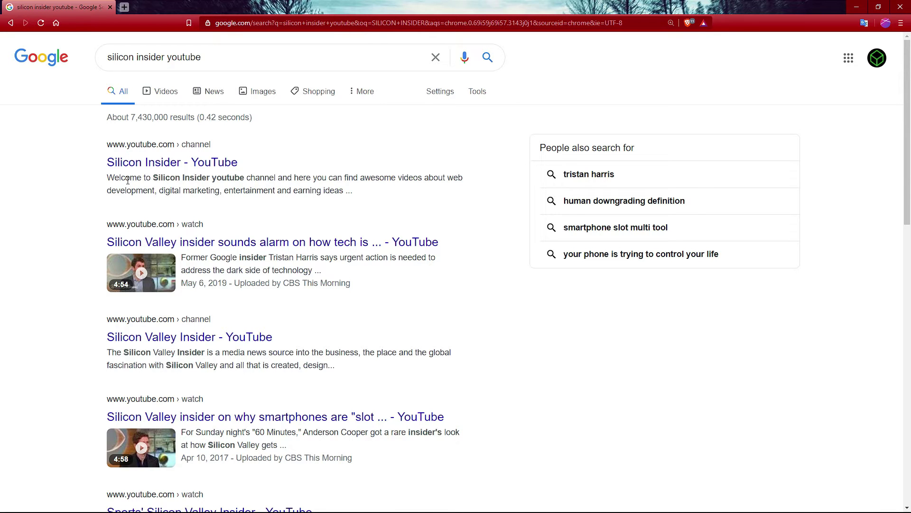
Zoom the search results to 200% with Magnifier, then back to normal size
key(super+plus)
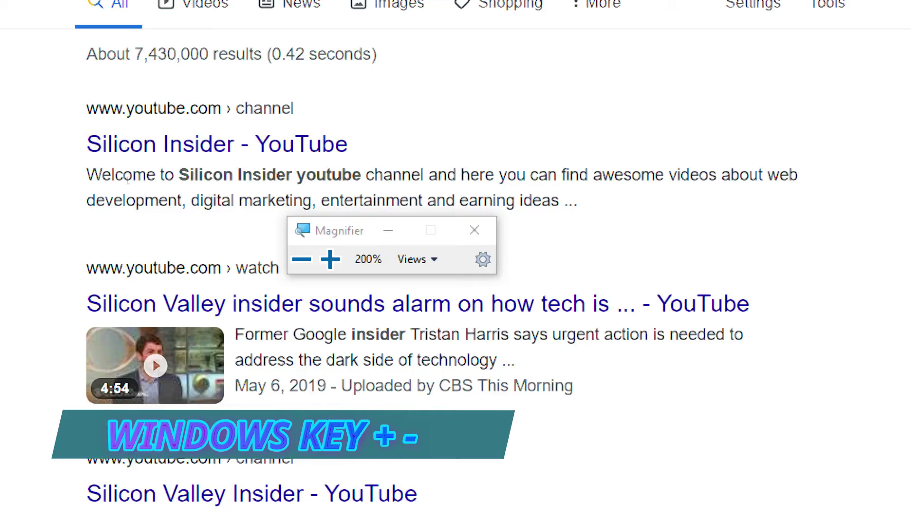
key(super+minus)
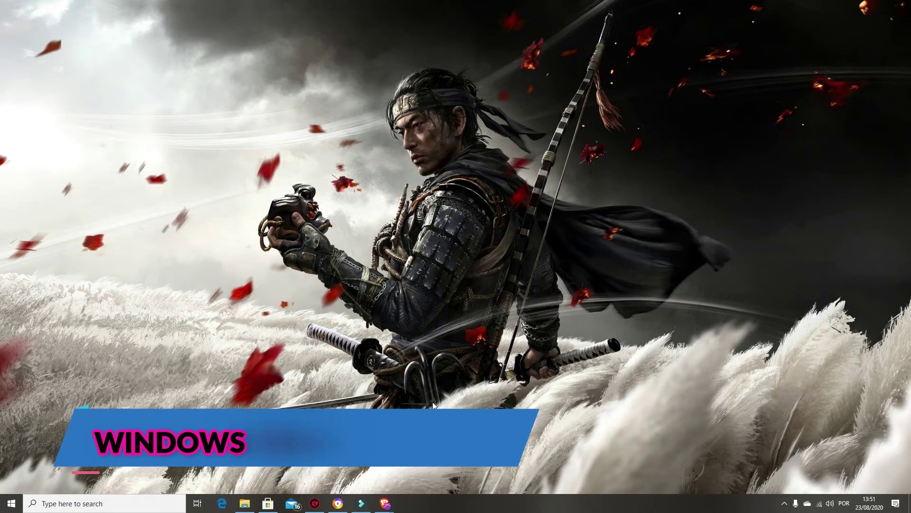
Open File Explorer (Windows+2) and Microsoft Store (Windows+3) from the taskbar, minimising each again
key(super+2)
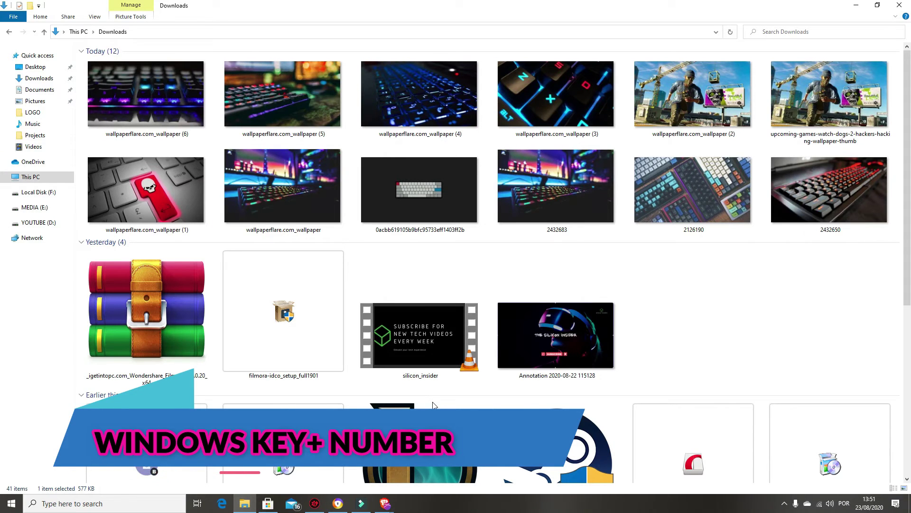
key(super+2)
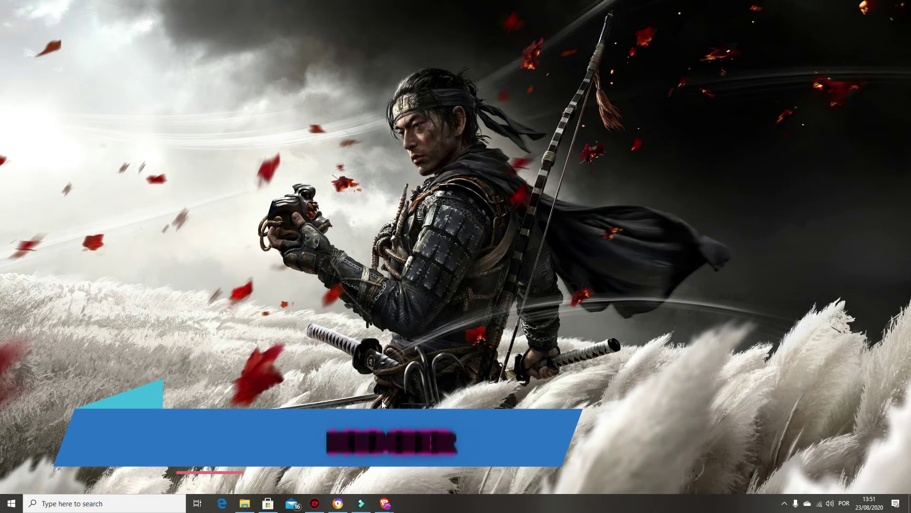
mouse_move(268, 511)
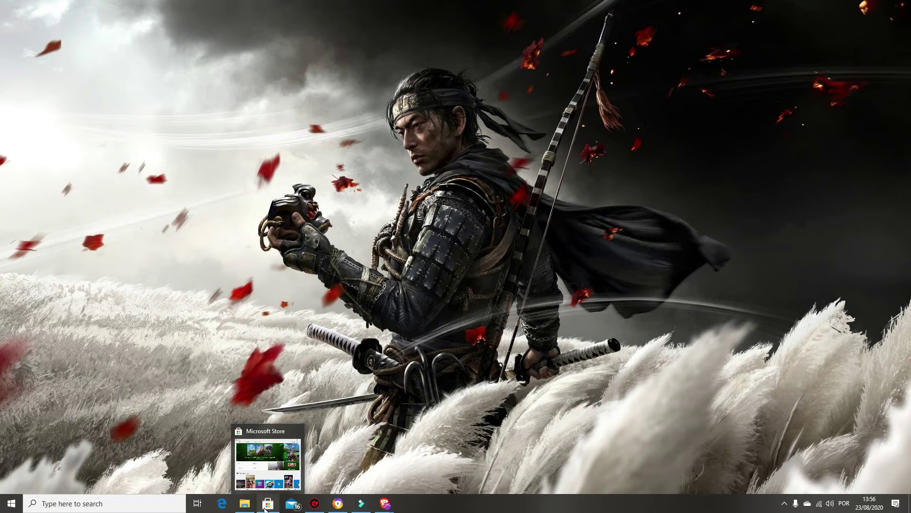
key(super+3)
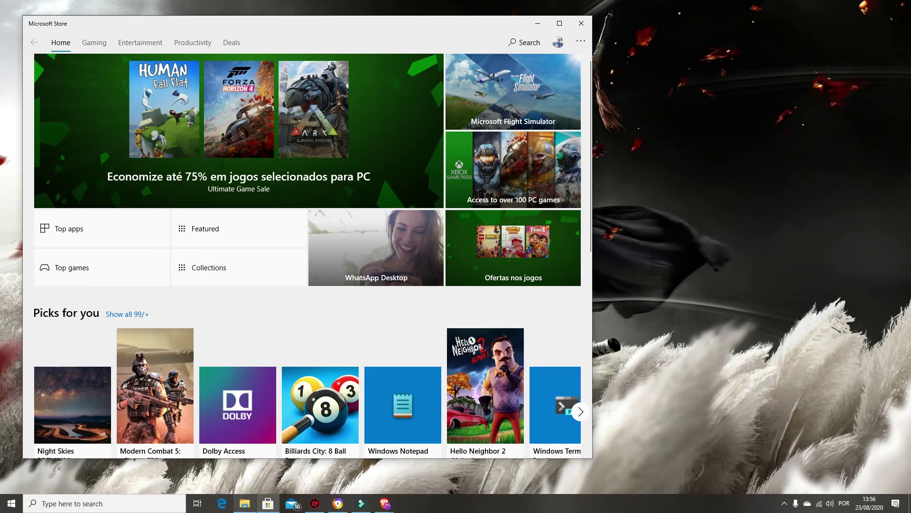
key(super+3)
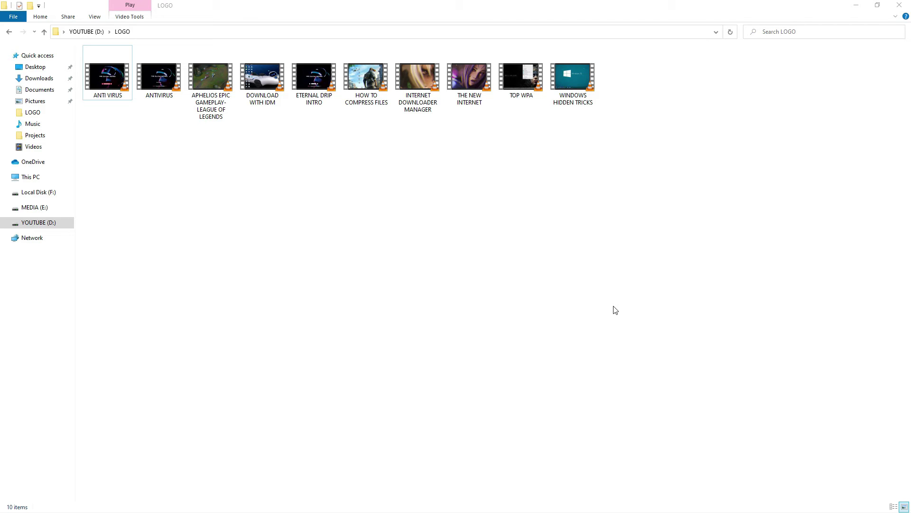
Select the ANTI VIRUS video and open its Properties
key(Right)
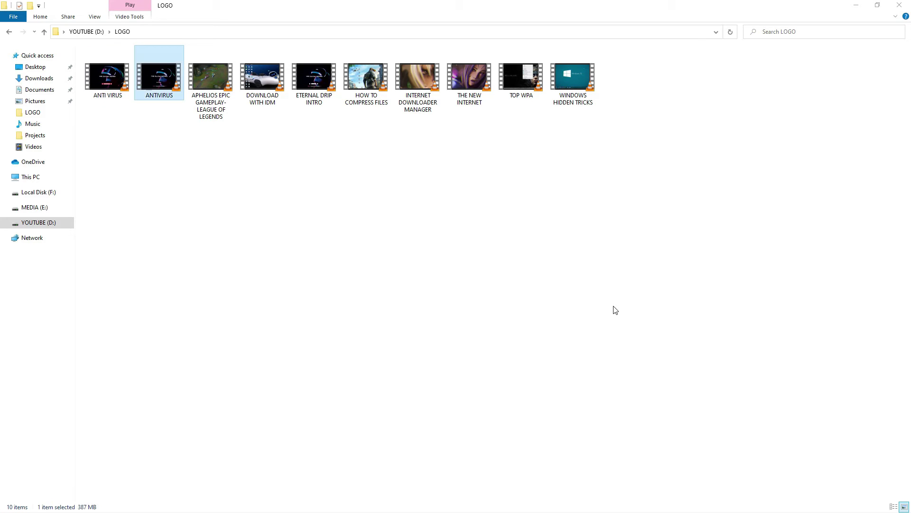
key(Left)
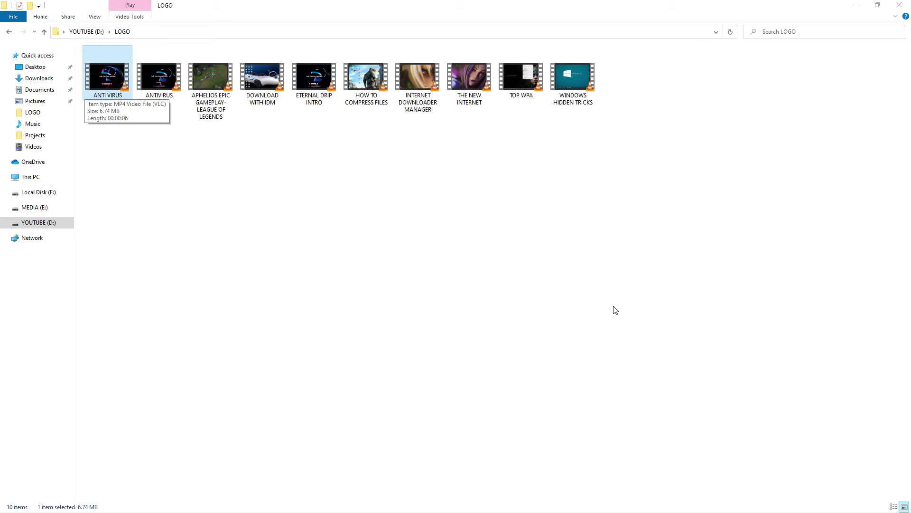
key(Return)
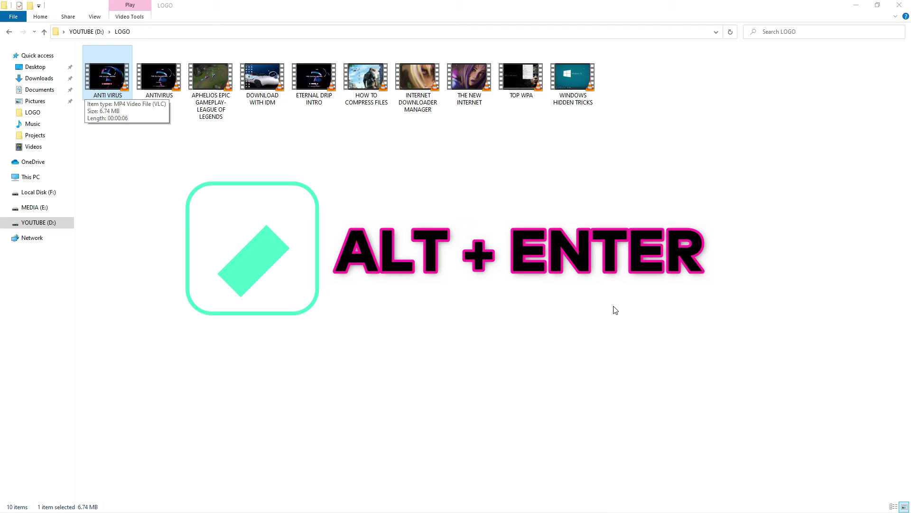
key(alt+Return)
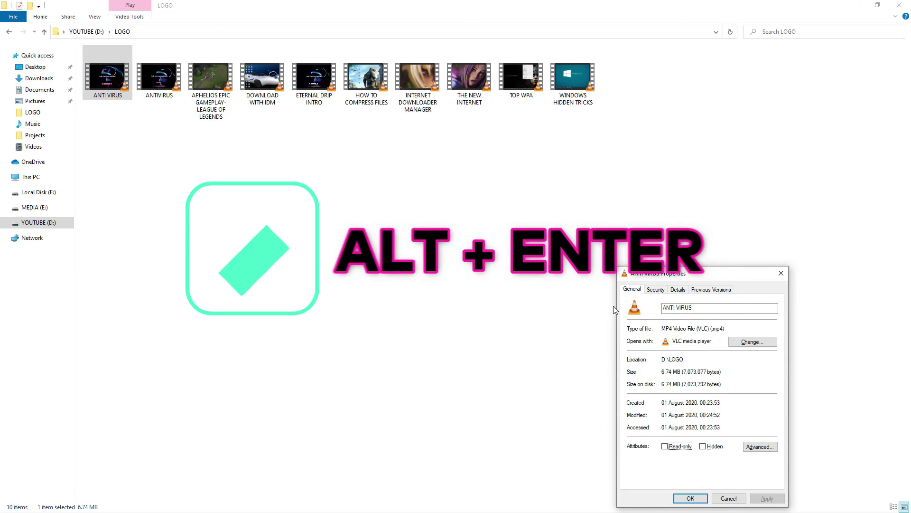
Select all 10 LOGO files and open their combined Properties showing 4.50 GB
key(Escape)
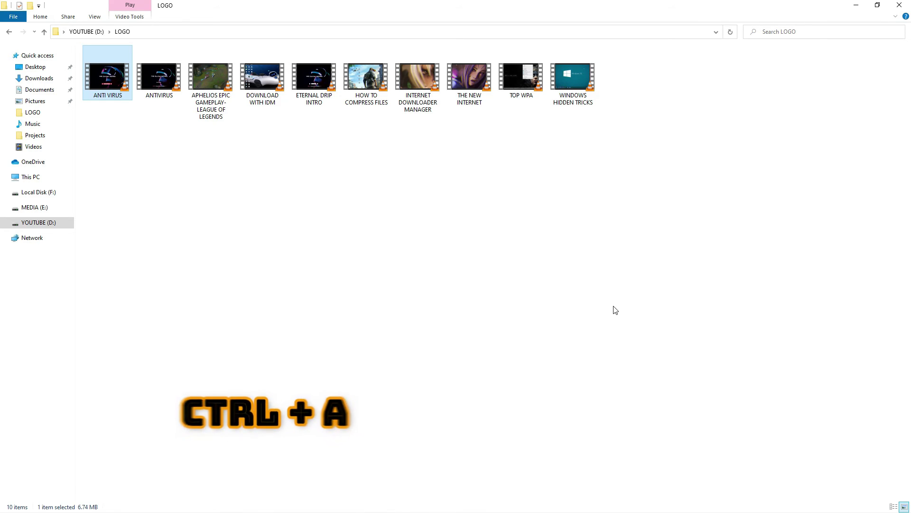
key(ctrl+a)
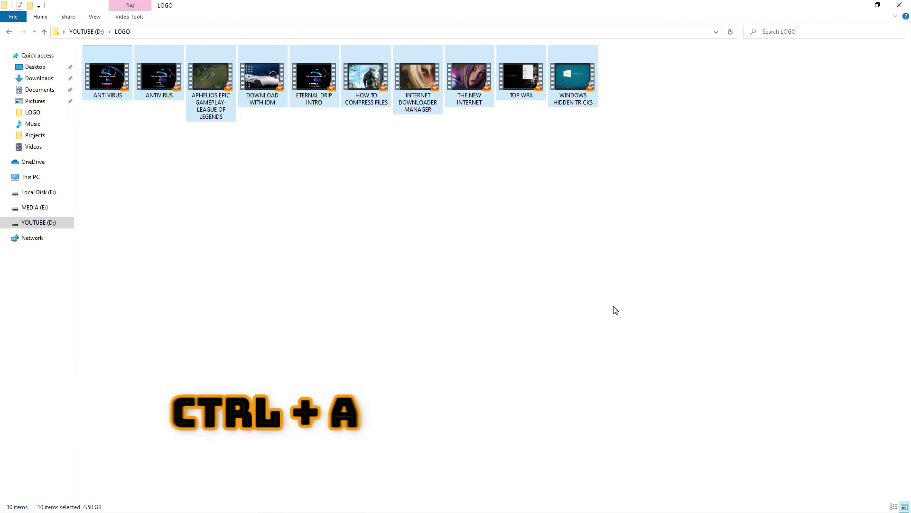
key(alt+Return)
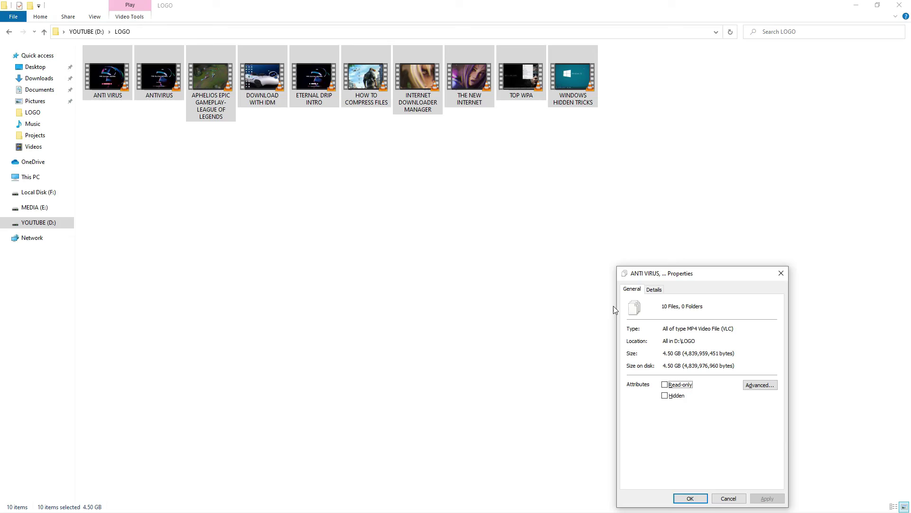